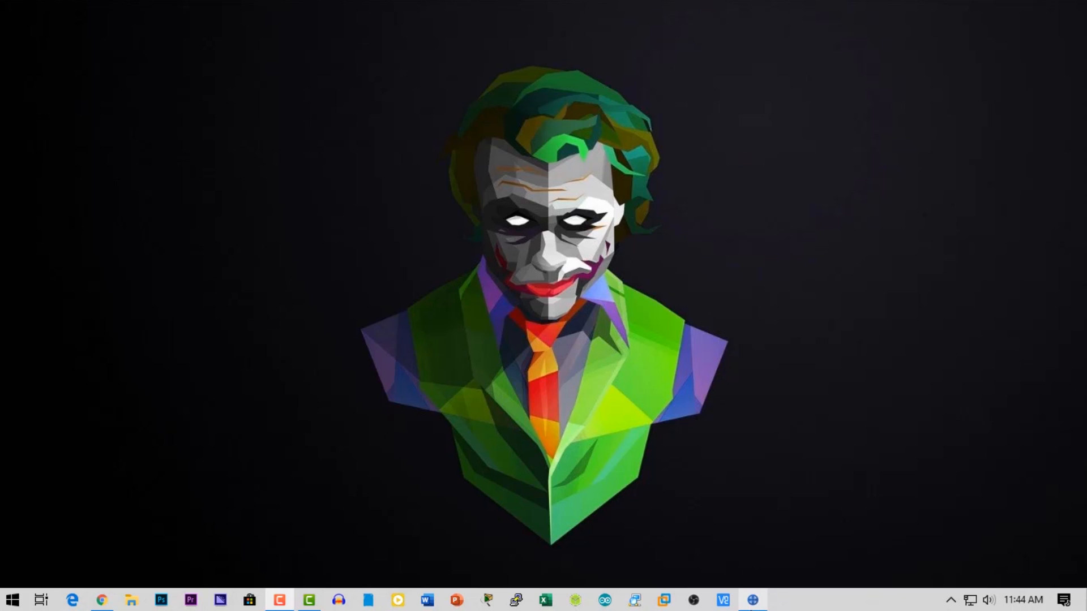
# - Switch to iZotope RX 7 and open the "Ek Ajnabee Haseena Se - Unplugged Cover" MP3 from the Pehchan Music folder
pyautogui.click(752, 600)
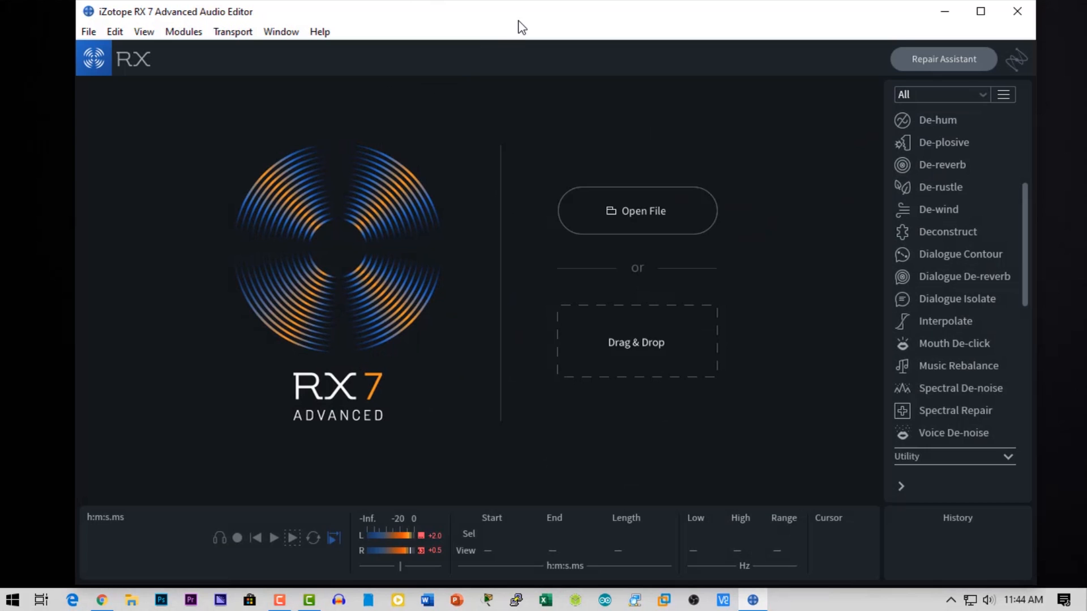
pyautogui.moveTo(521, 27); pyautogui.dragTo(523, 20)
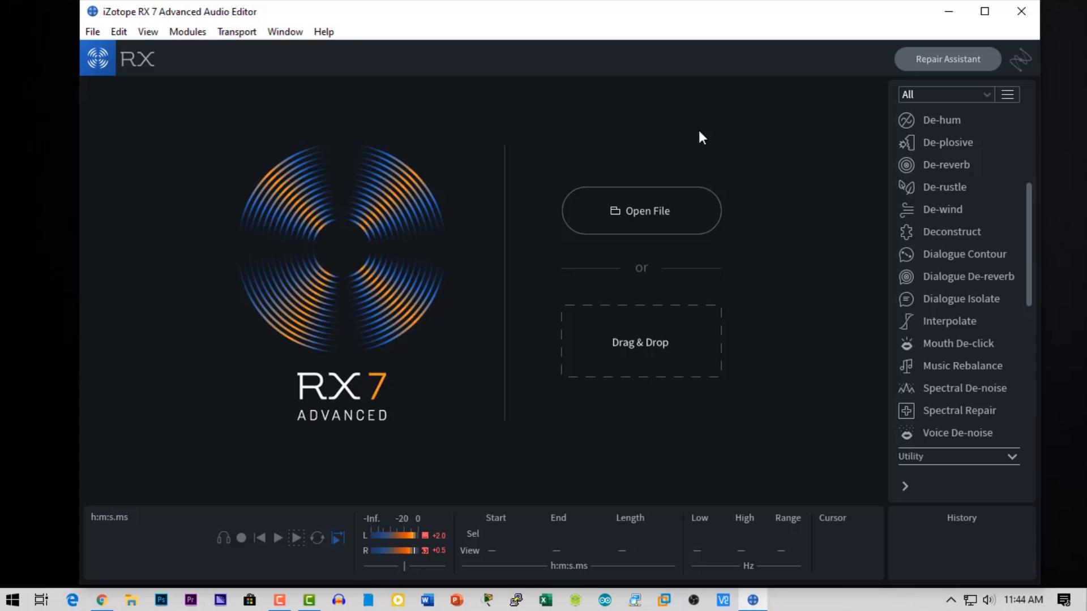
pyautogui.click(662, 209)
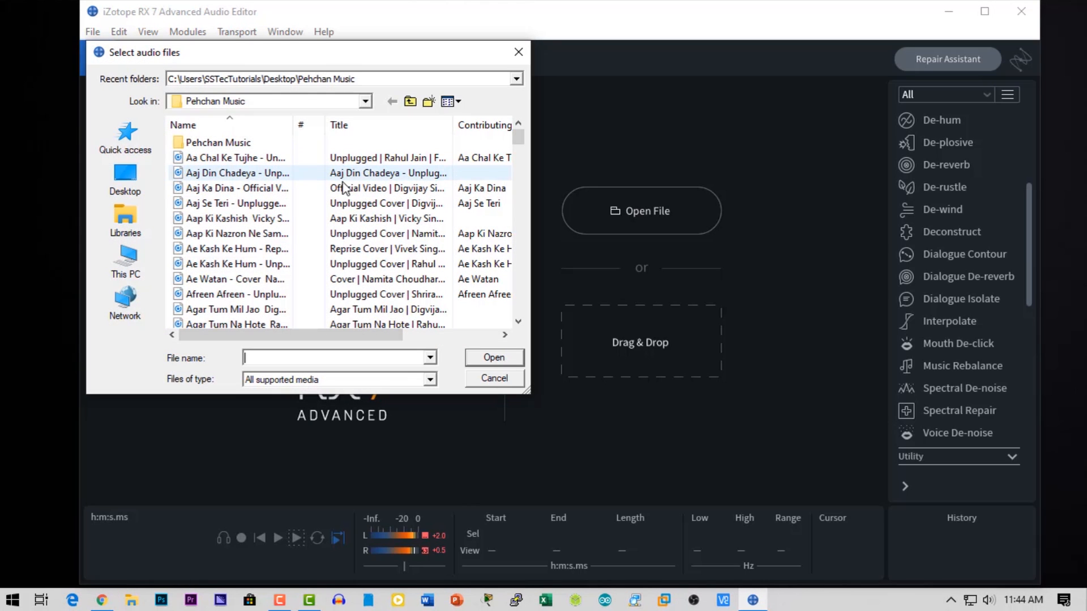
pyautogui.scroll(-3, 344, 190)
pyautogui.scroll(-1, 344, 191)
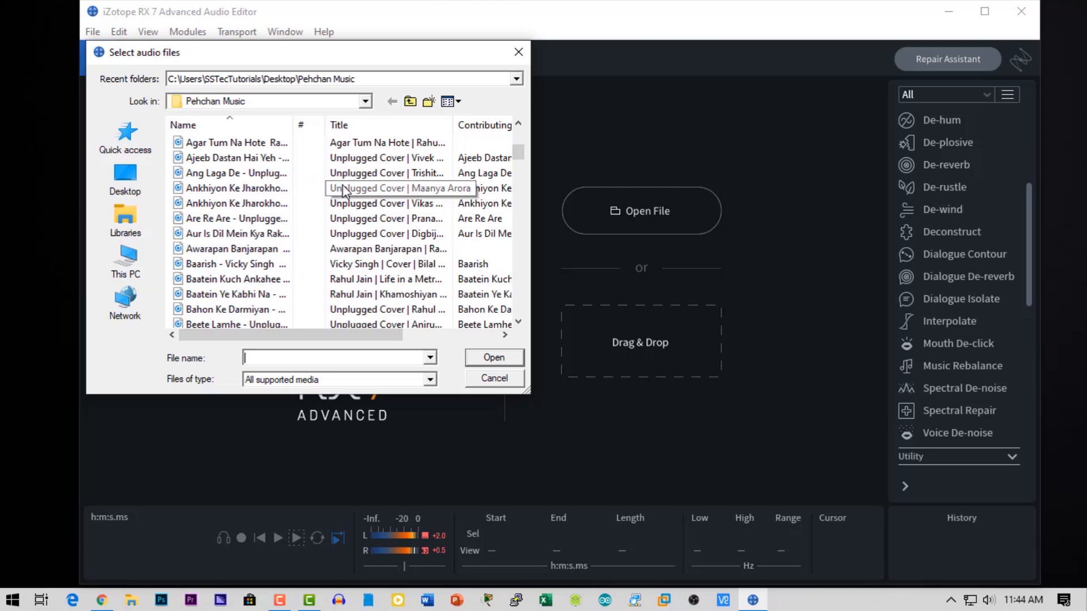
pyautogui.scroll(4, 343, 192)
pyautogui.write('e')
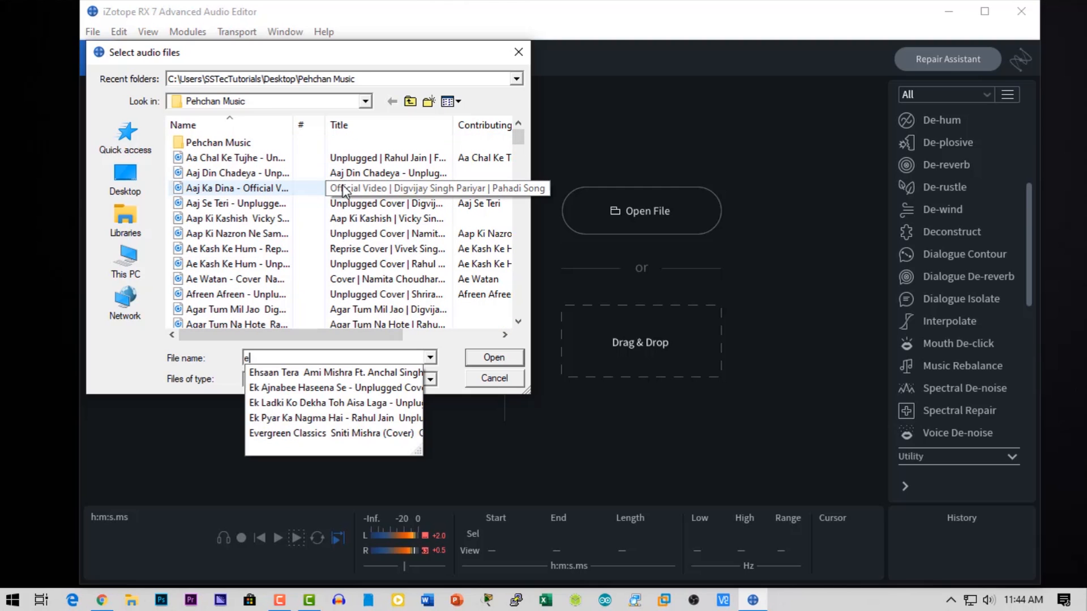
pyautogui.click(346, 390)
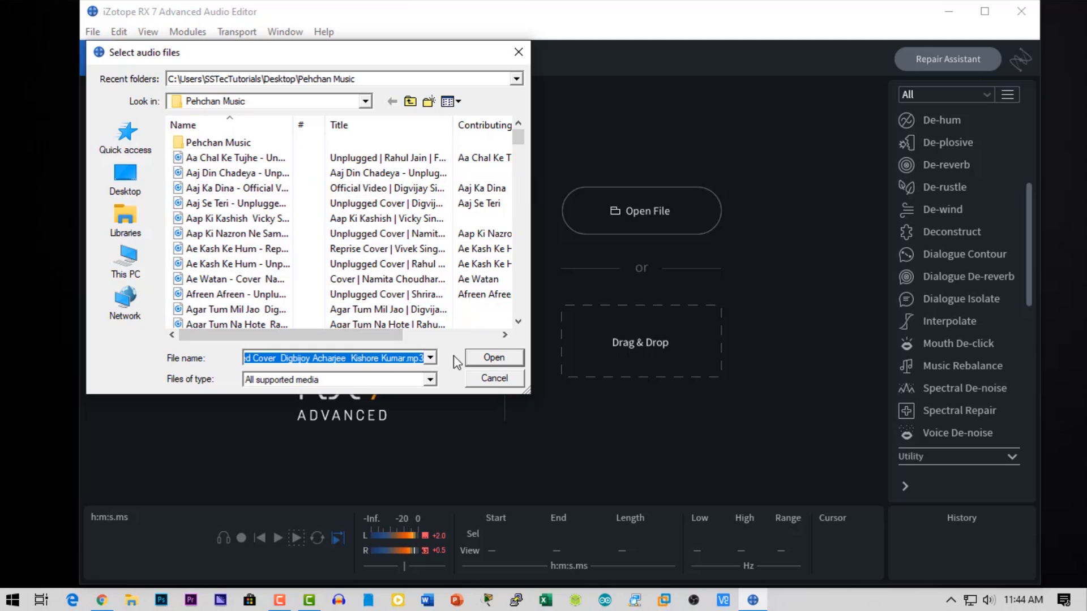
pyautogui.click(492, 360)
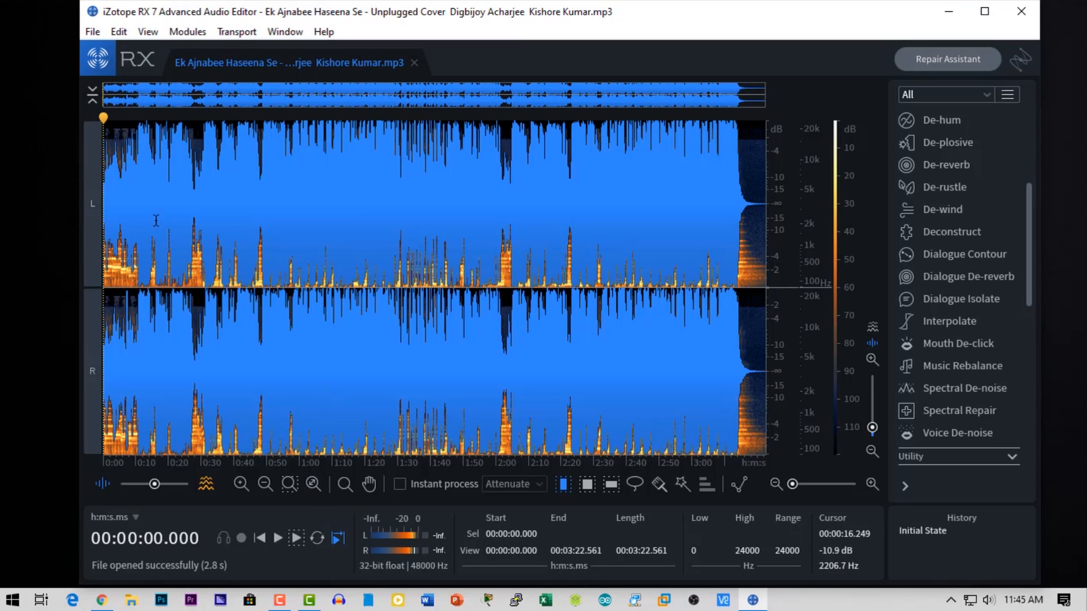
# - Play the beginning of the original song to hear its vocals, and stop playback
pyautogui.click(300, 535)
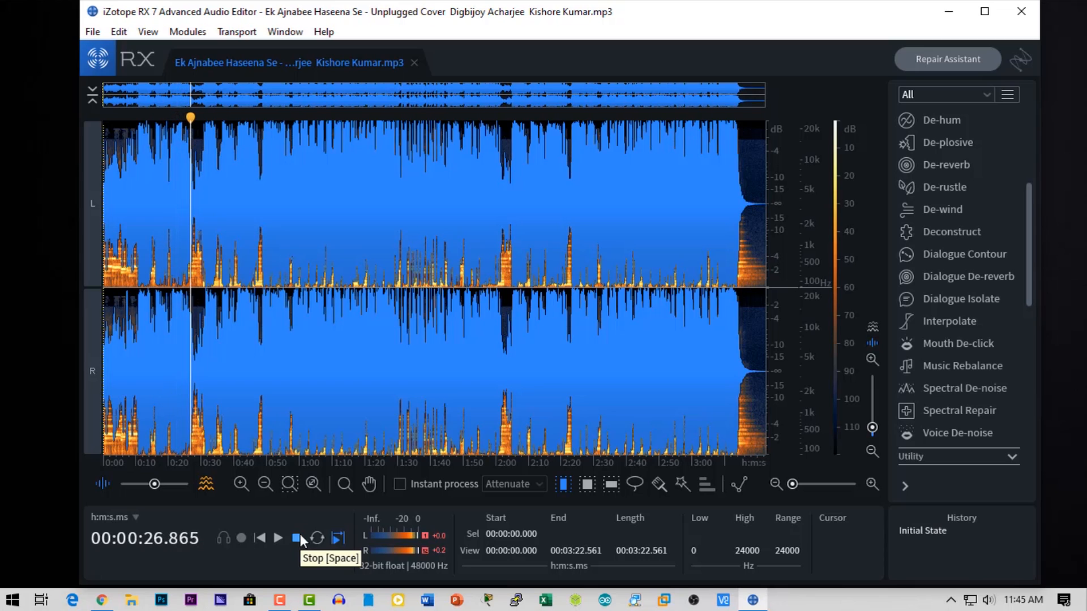
pyautogui.click(298, 539)
pyautogui.click(161, 191)
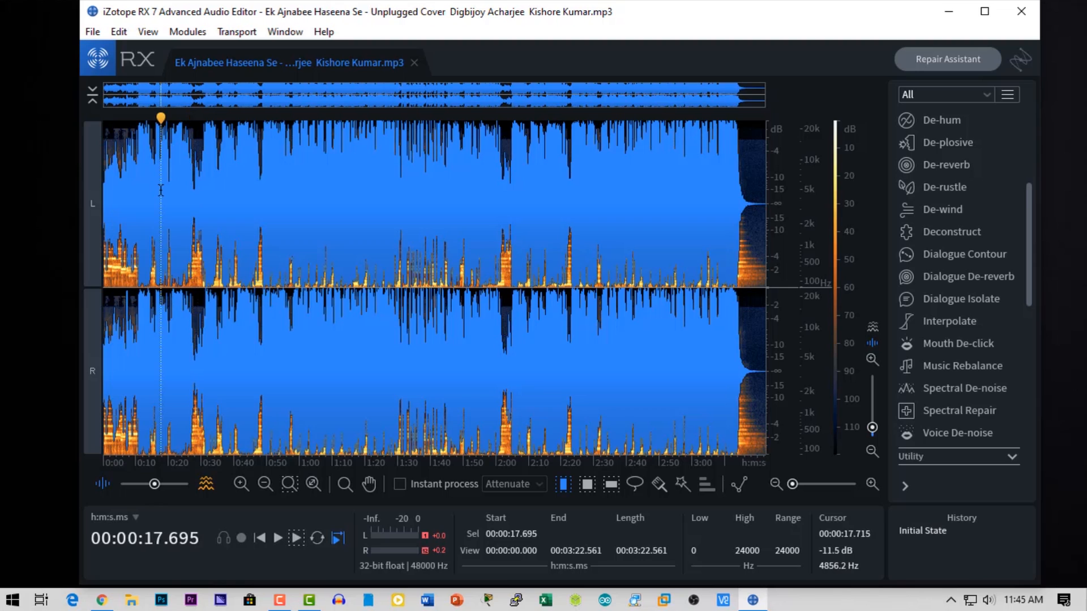
pyautogui.moveTo(112, 173); pyautogui.dragTo(267, 178)
pyautogui.moveTo(360, 180); pyautogui.dragTo(111, 194)
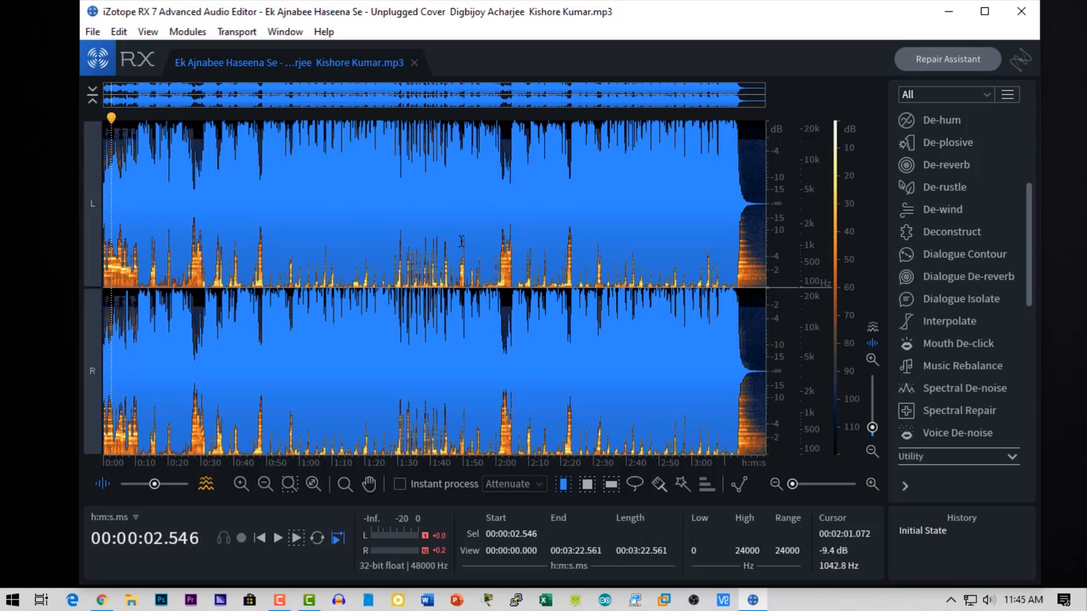
pyautogui.click(518, 210)
pyautogui.click(279, 210)
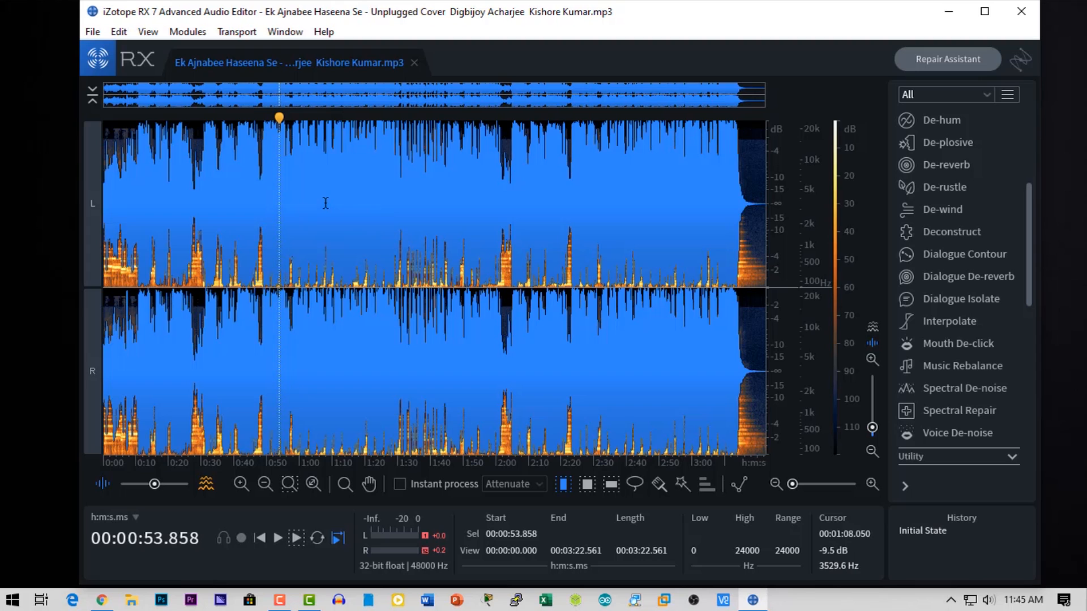
# - Select the entire track and open the Music Rebalance module with the [Default] preset
pyautogui.hotkey('ctrl', 'a')
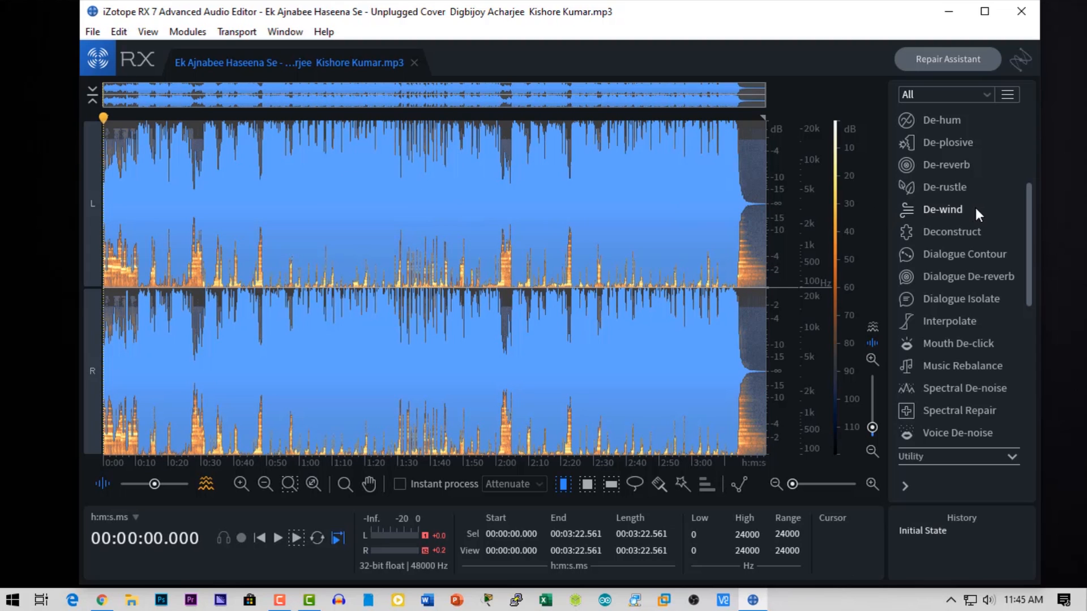
pyautogui.scroll(2, 976, 209)
pyautogui.scroll(3, 976, 208)
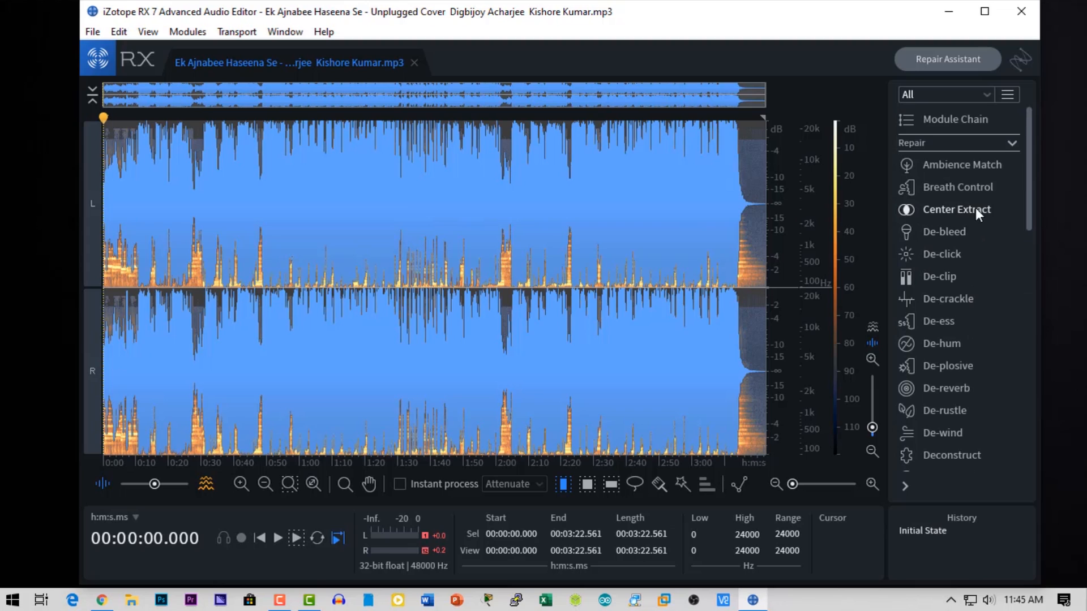
pyautogui.scroll(-2, 975, 209)
pyautogui.scroll(-3, 976, 210)
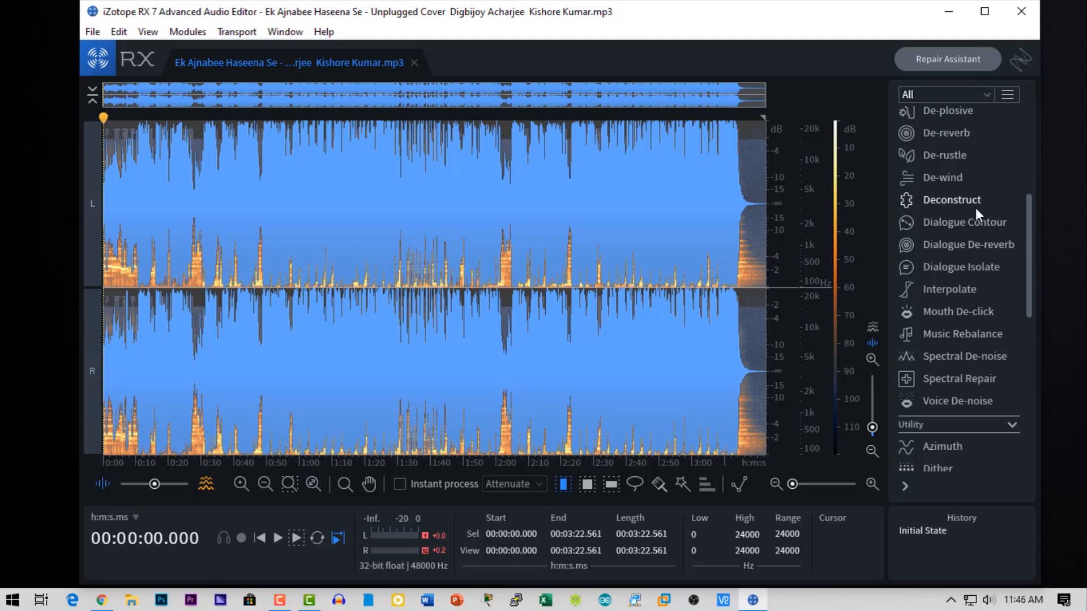
pyautogui.click(974, 334)
pyautogui.click(386, 132)
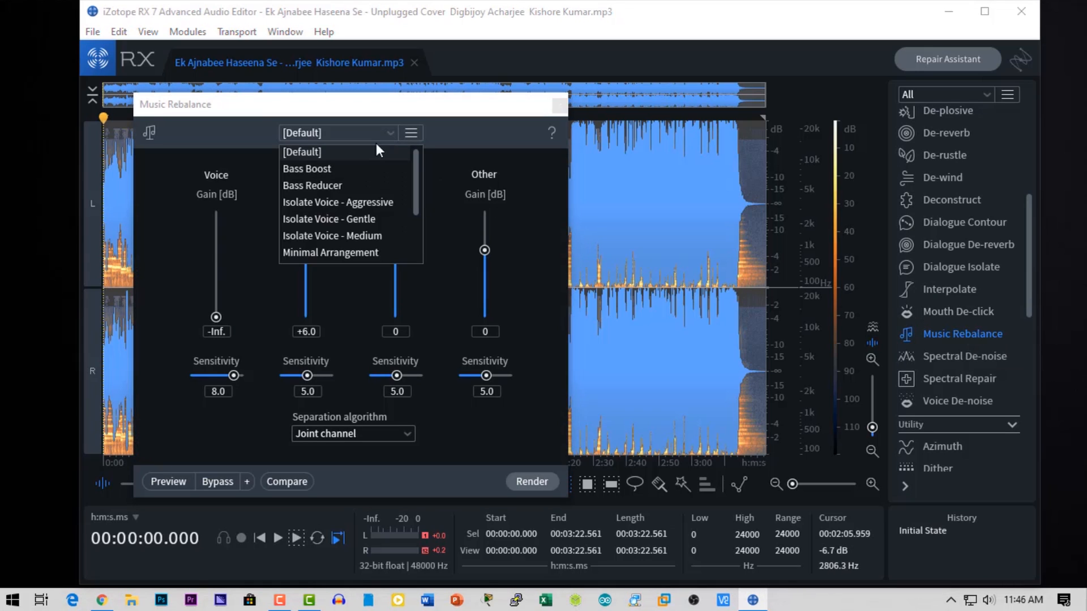
pyautogui.click(362, 150)
pyautogui.moveTo(365, 108); pyautogui.dragTo(529, 91)
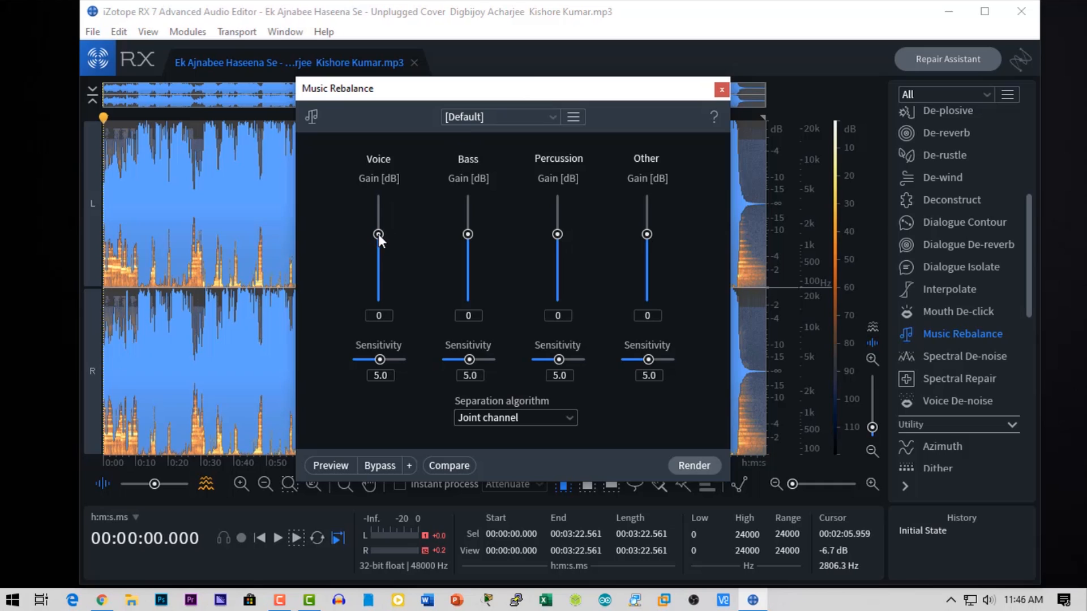
# - Render Music Rebalance with Voice gain -Inf and sensitivity 8.0, Bass gain +6.0 and sensitivity 6.0, and close the module
pyautogui.moveTo(378, 233); pyautogui.dragTo(382, 288)
pyautogui.moveTo(467, 234); pyautogui.dragTo(468, 212)
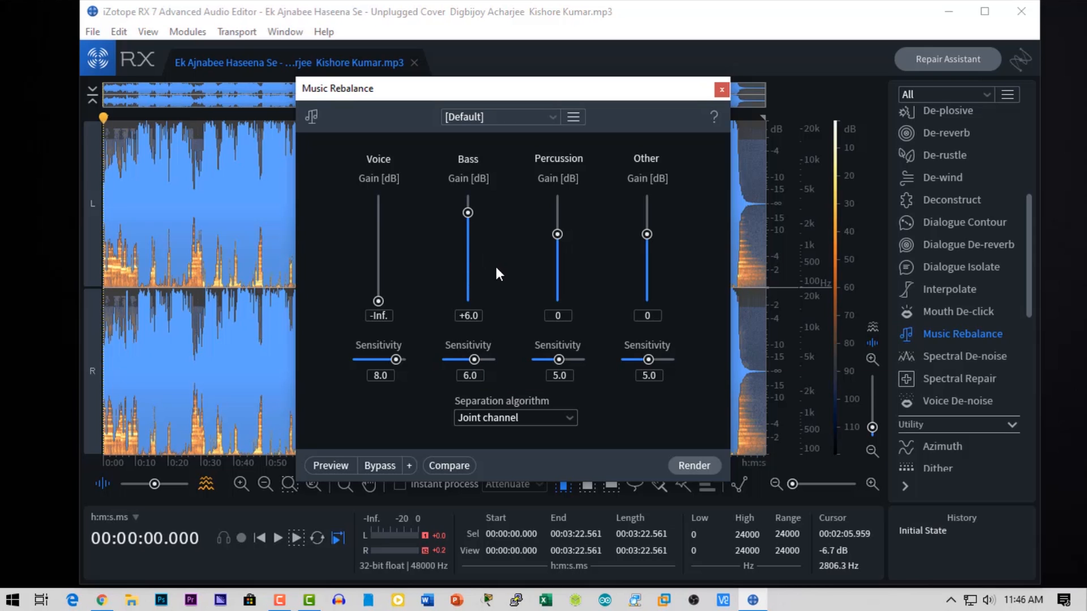
pyautogui.click(694, 465)
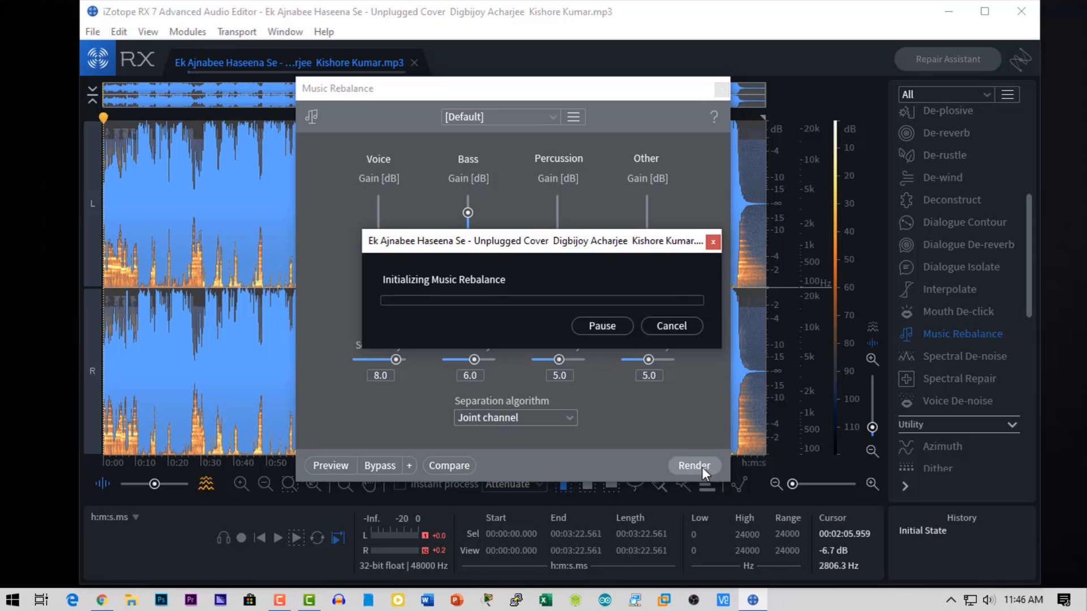
pyautogui.moveTo(523, 241); pyautogui.dragTo(498, 244)
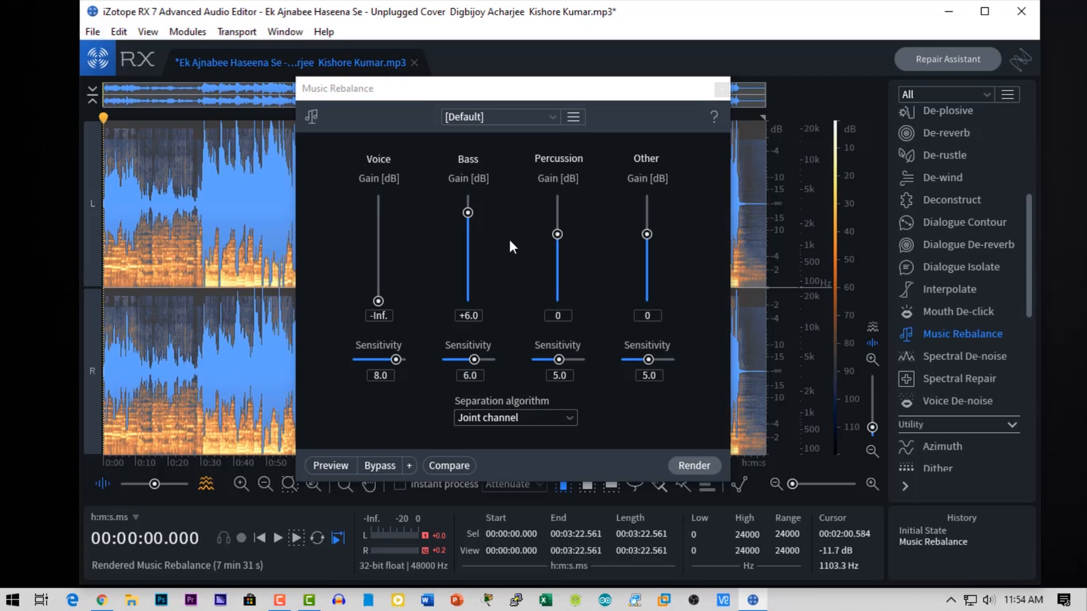
pyautogui.click(721, 89)
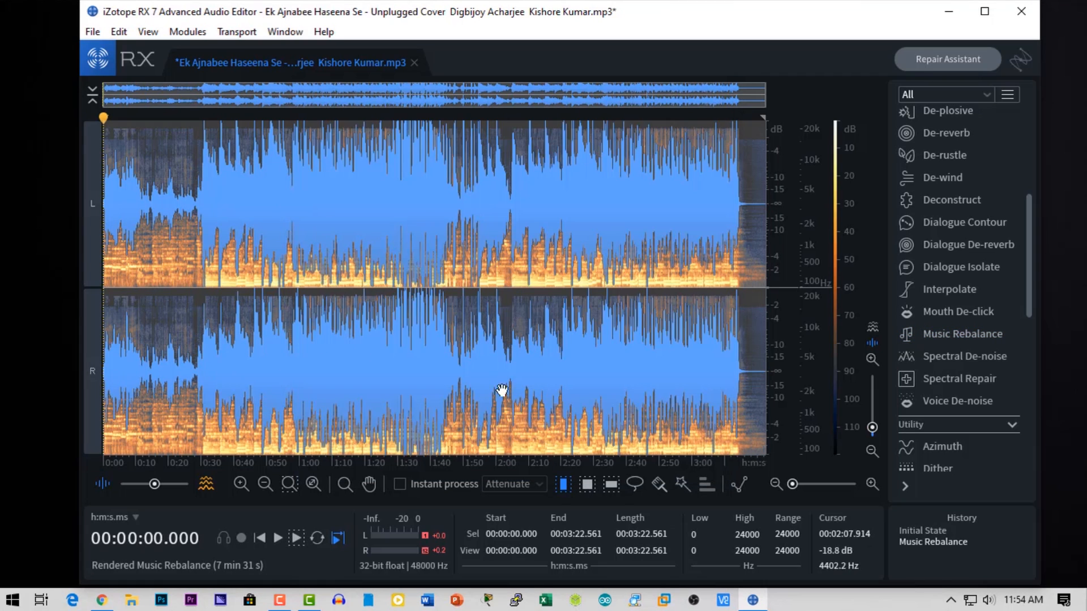
# - Play the rendered track from the start to check the vocal removal, and stop playback
pyautogui.click(300, 541)
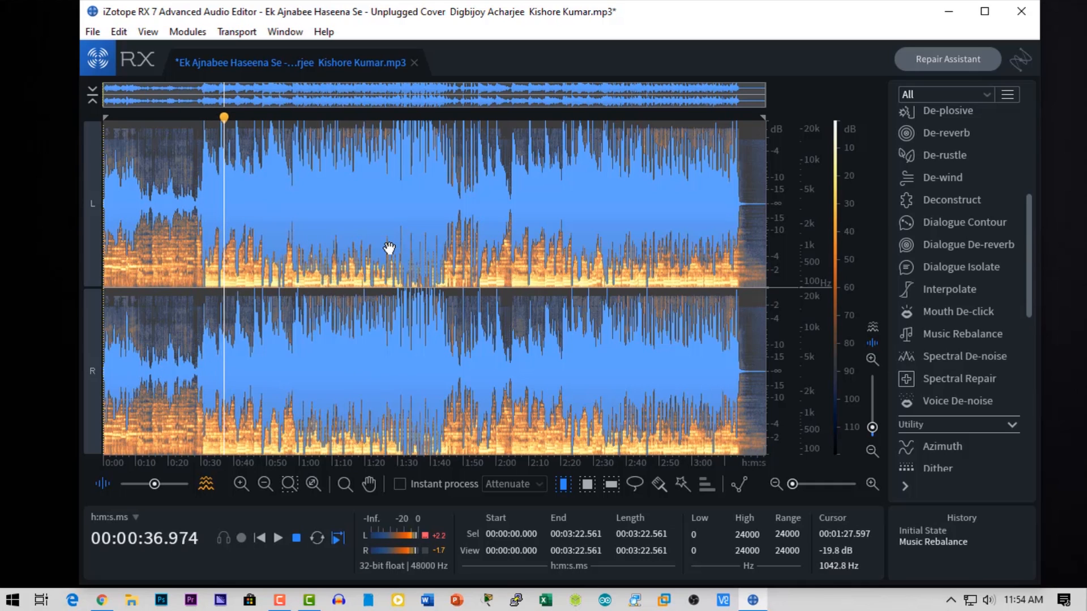
pyautogui.click(296, 538)
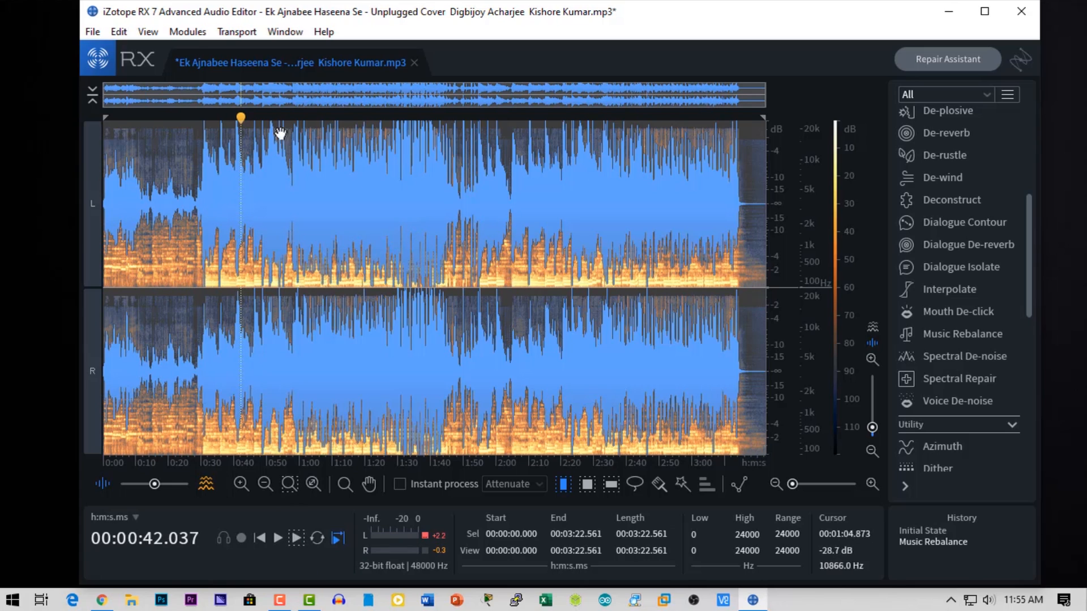
# - Export the processed track as "no vocal.mp3" into New folder (2) on the Desktop
pyautogui.click(94, 32)
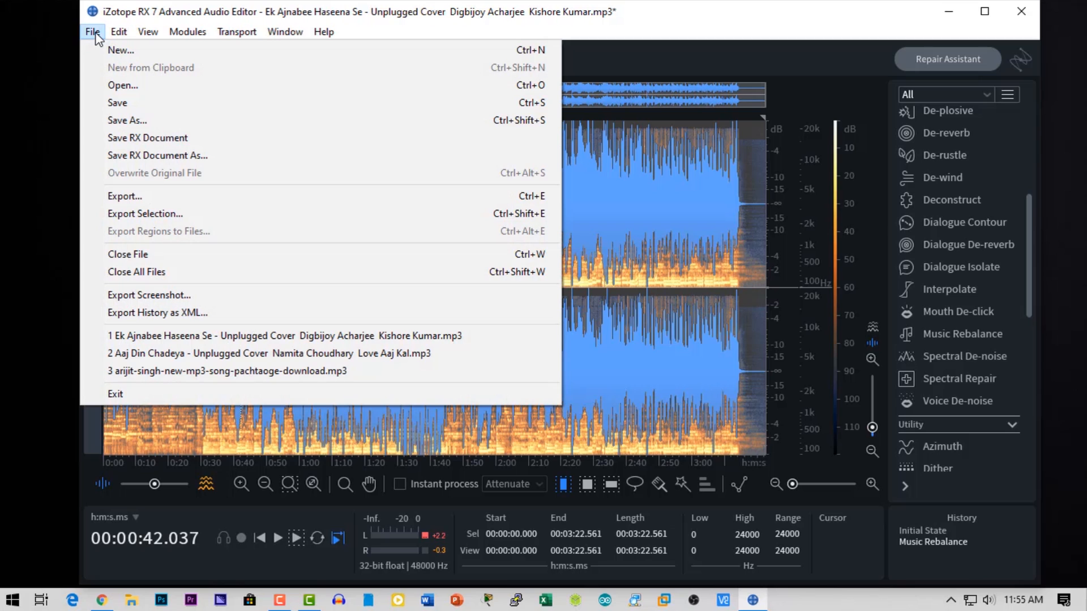
pyautogui.click(168, 198)
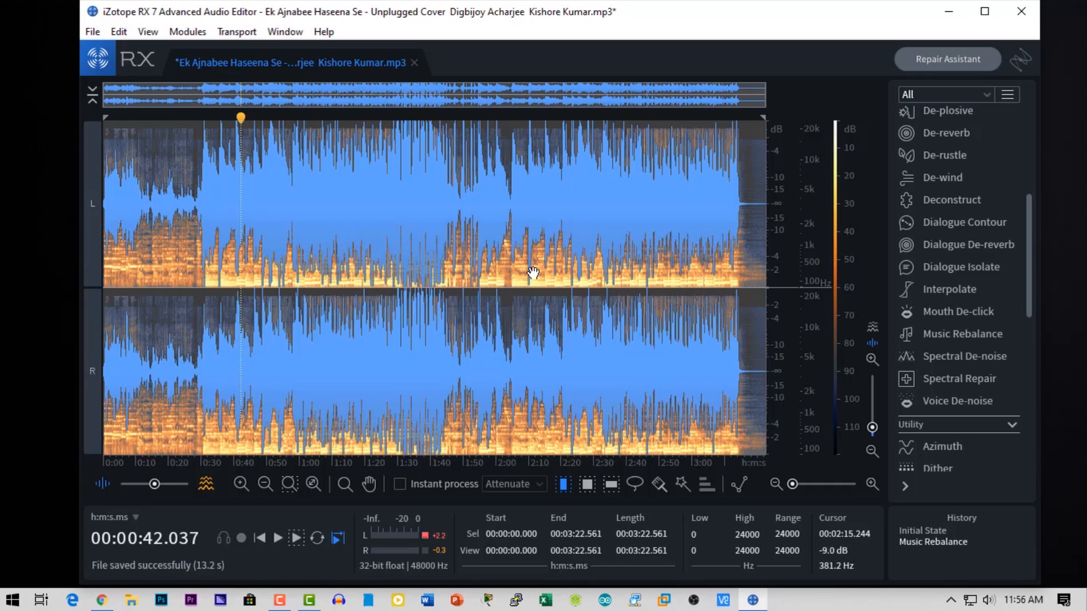
# - Switch to File Explorer, play the original "Ek Ajnabee Haseena Se" MP3 with the system volume at 33, and pause it
pyautogui.click(947, 17)
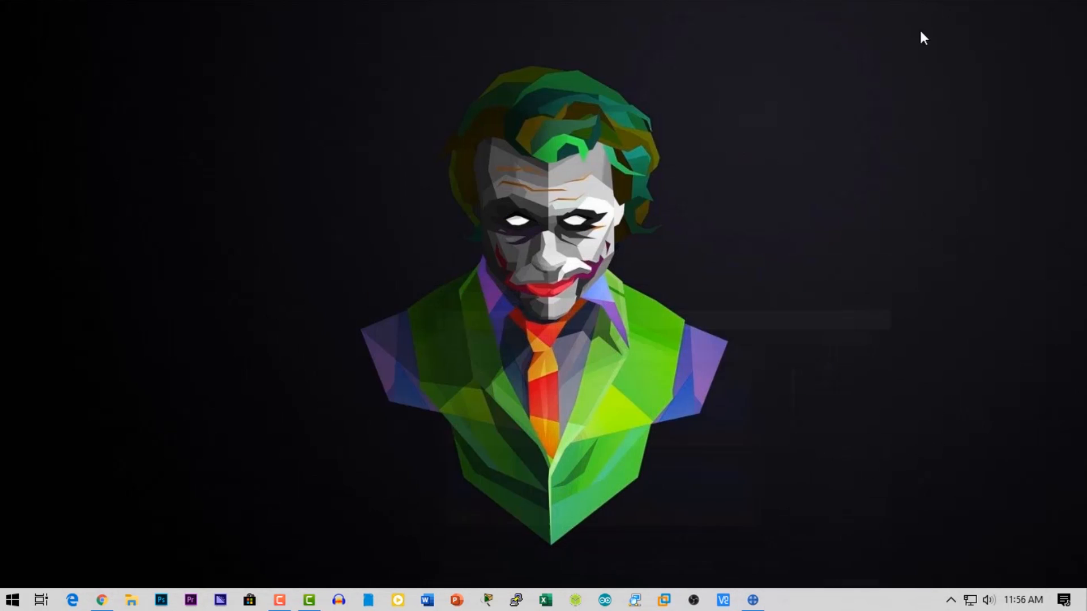
pyautogui.click(134, 603)
pyautogui.doubleClick(516, 229)
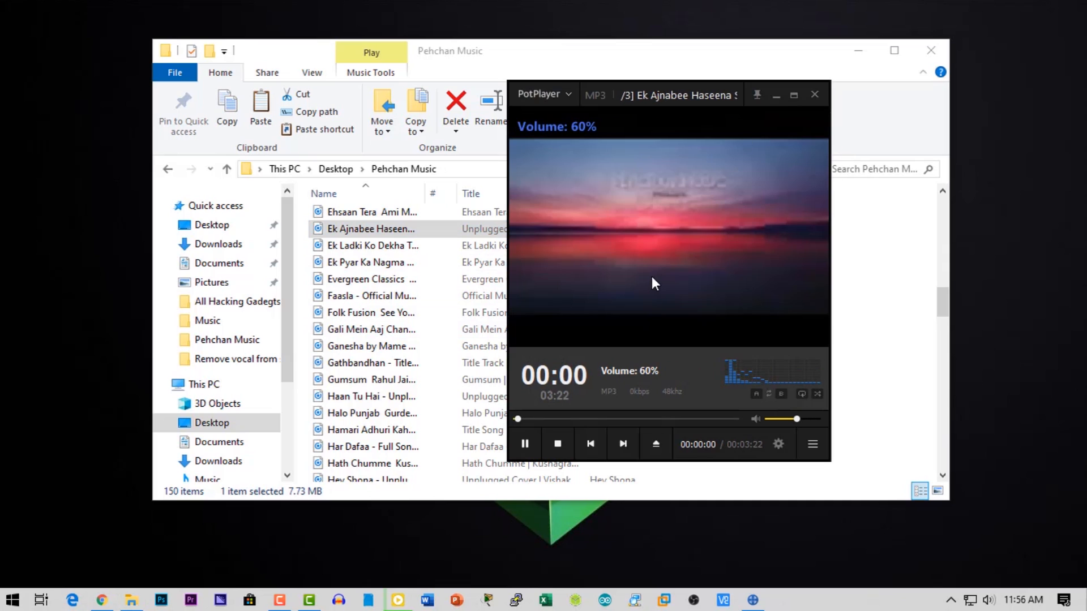
pyautogui.moveTo(652, 80); pyautogui.dragTo(763, 298)
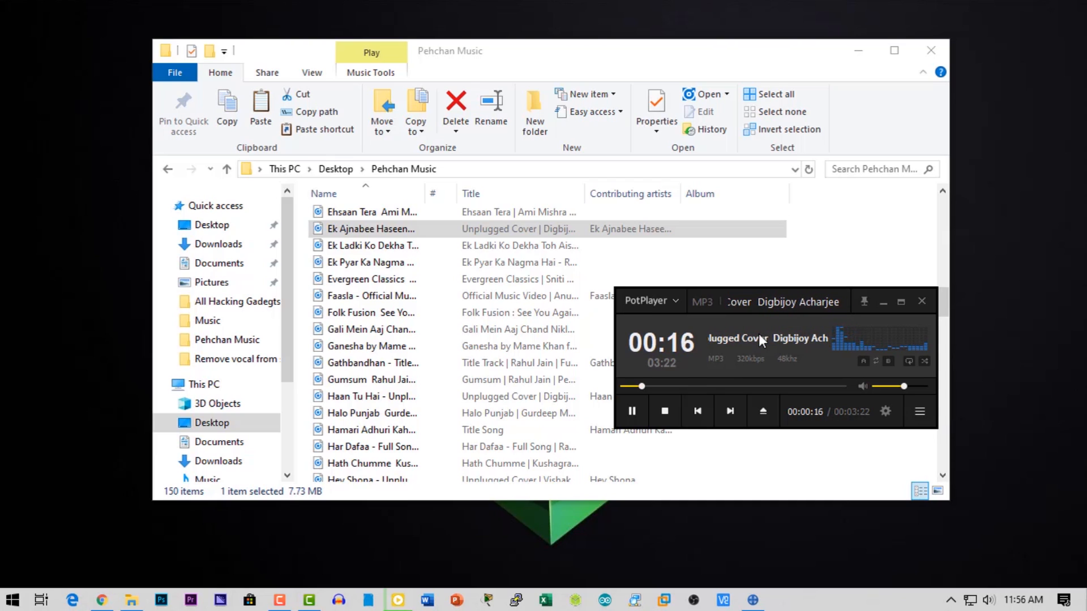
pyautogui.click(988, 600)
pyautogui.scroll(3, 916, 565)
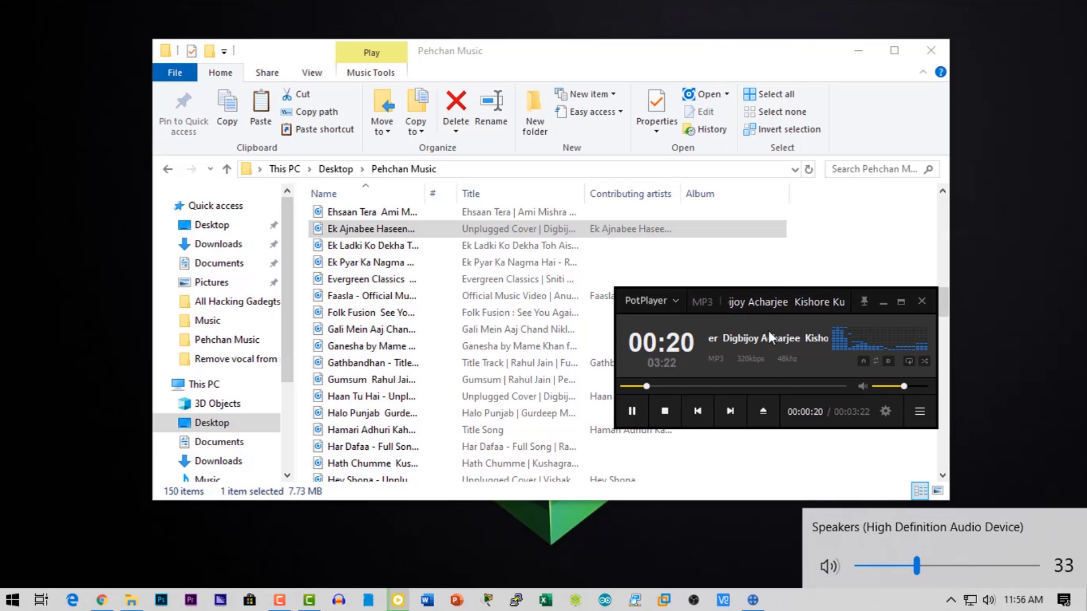
pyautogui.click(769, 299)
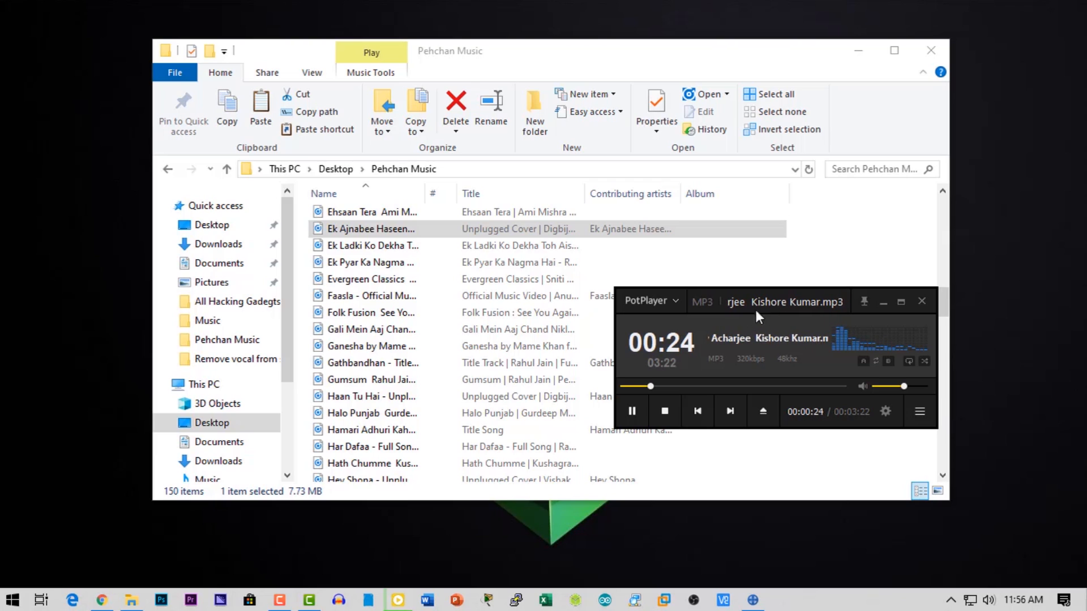
pyautogui.click(632, 419)
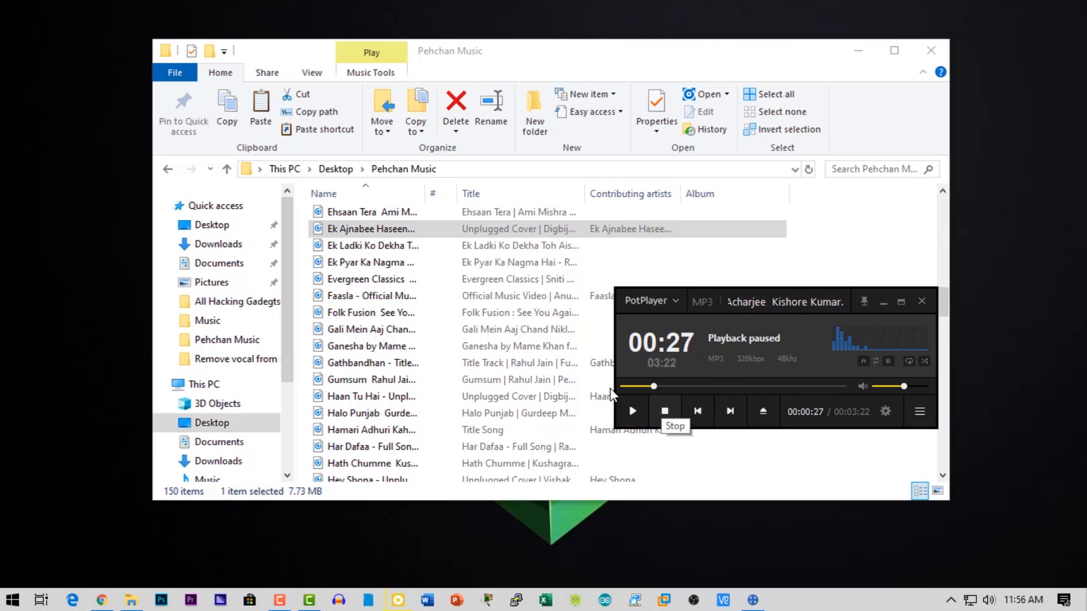
# - Open New folder (2) on the Desktop, play "no vocal.mp3" for comparison, and pause it
pyautogui.click(335, 169)
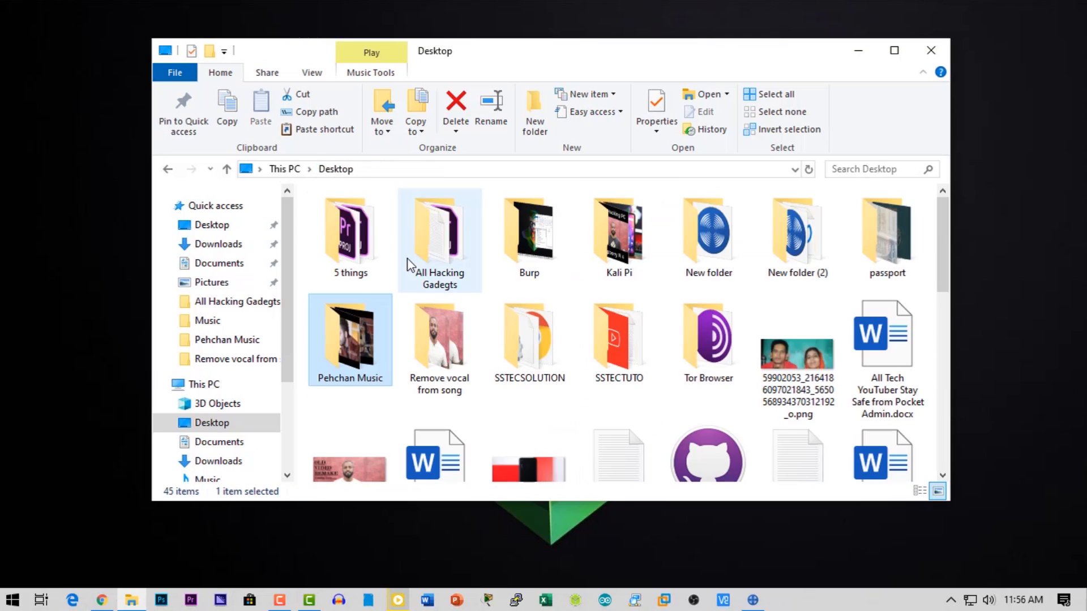
pyautogui.press('n')
pyautogui.press('n')
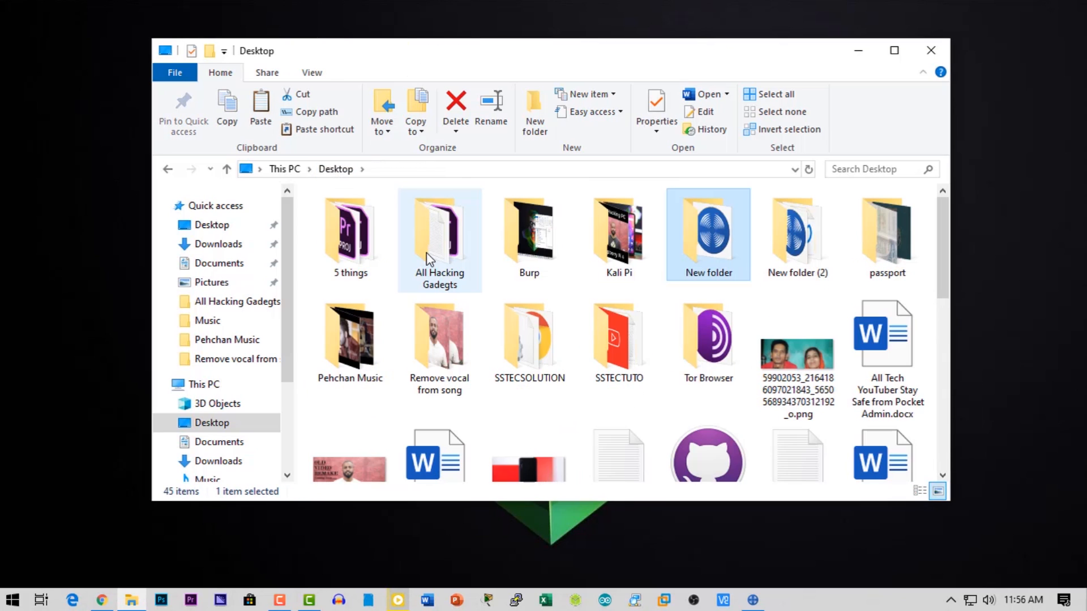
pyautogui.doubleClick(821, 247)
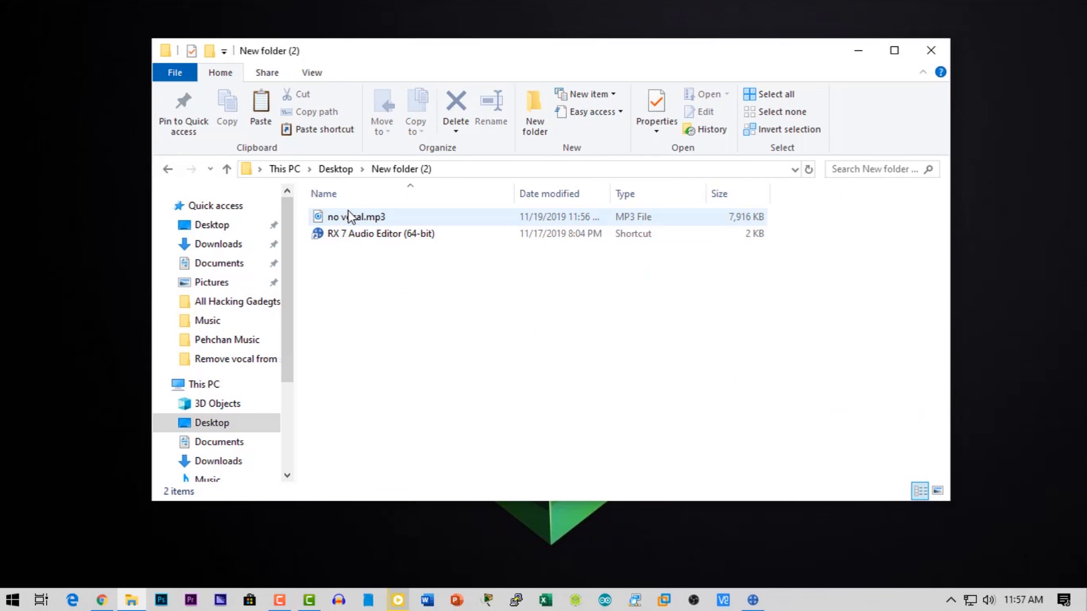
pyautogui.doubleClick(351, 217)
pyautogui.moveTo(766, 302); pyautogui.dragTo(541, 304)
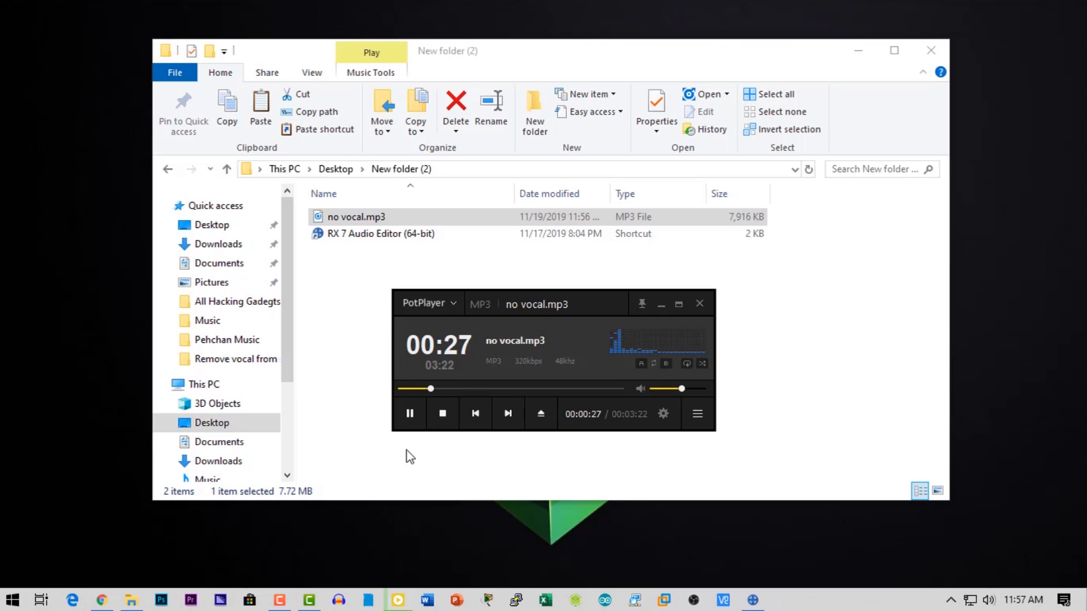
pyautogui.click(415, 416)
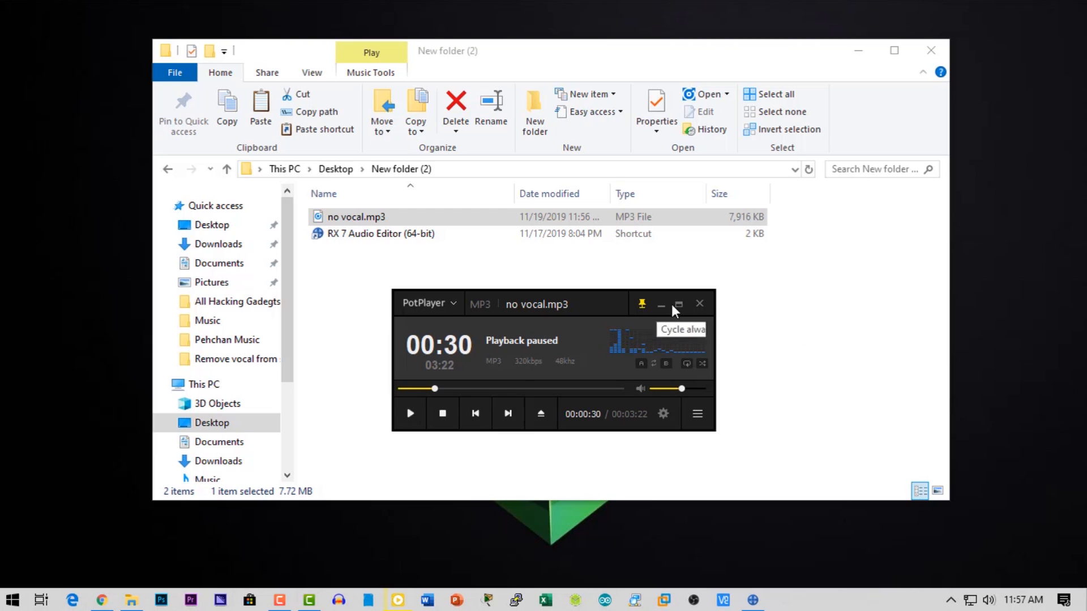
# - Close PotPlayer and File Explorer and switch back to iZotope RX 7
pyautogui.click(700, 304)
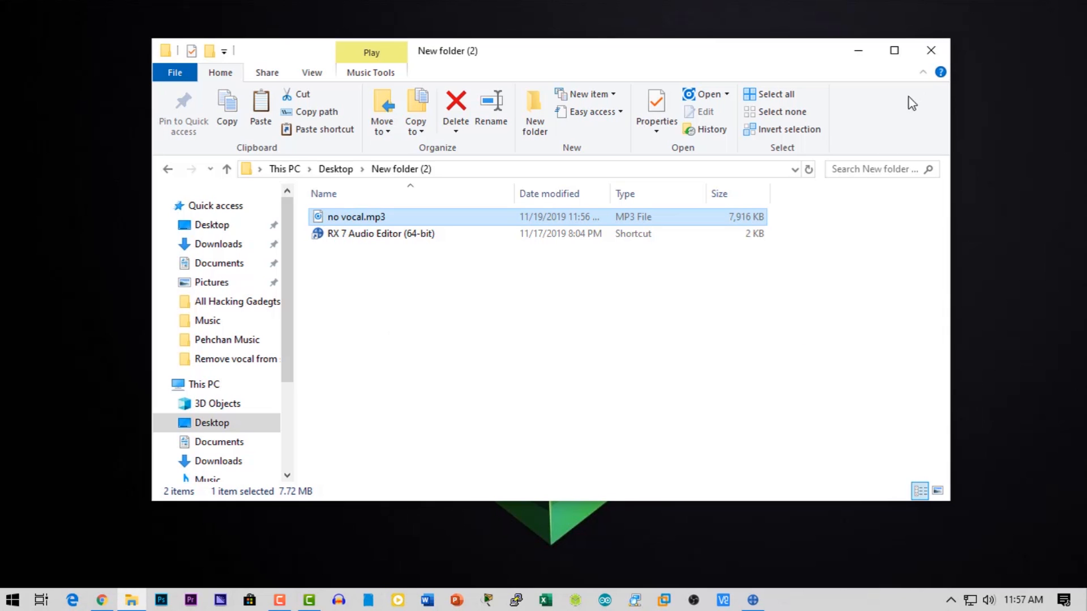
pyautogui.click(936, 45)
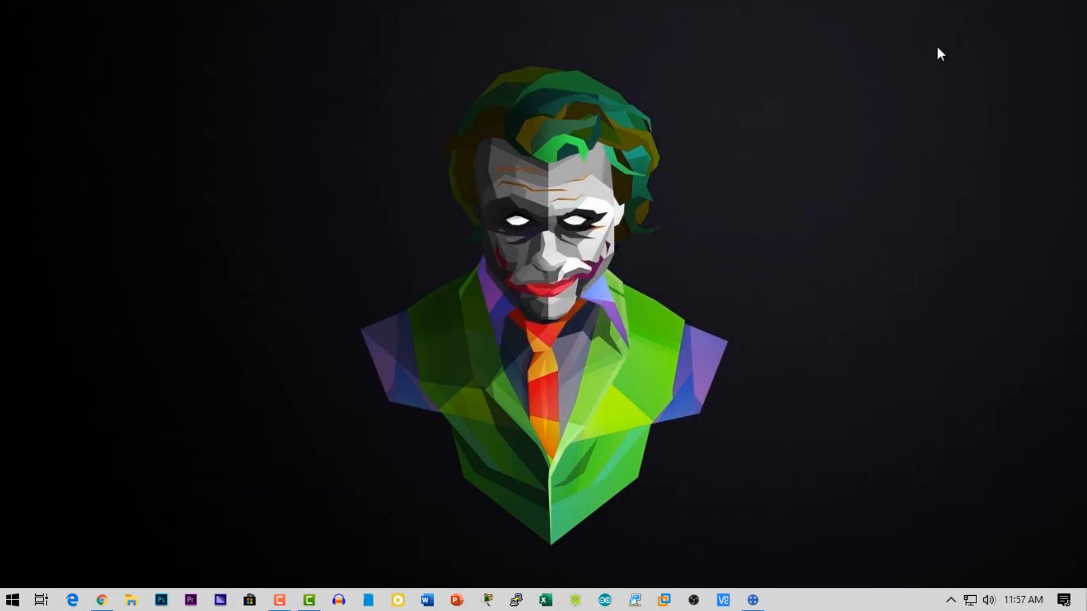
pyautogui.click(753, 600)
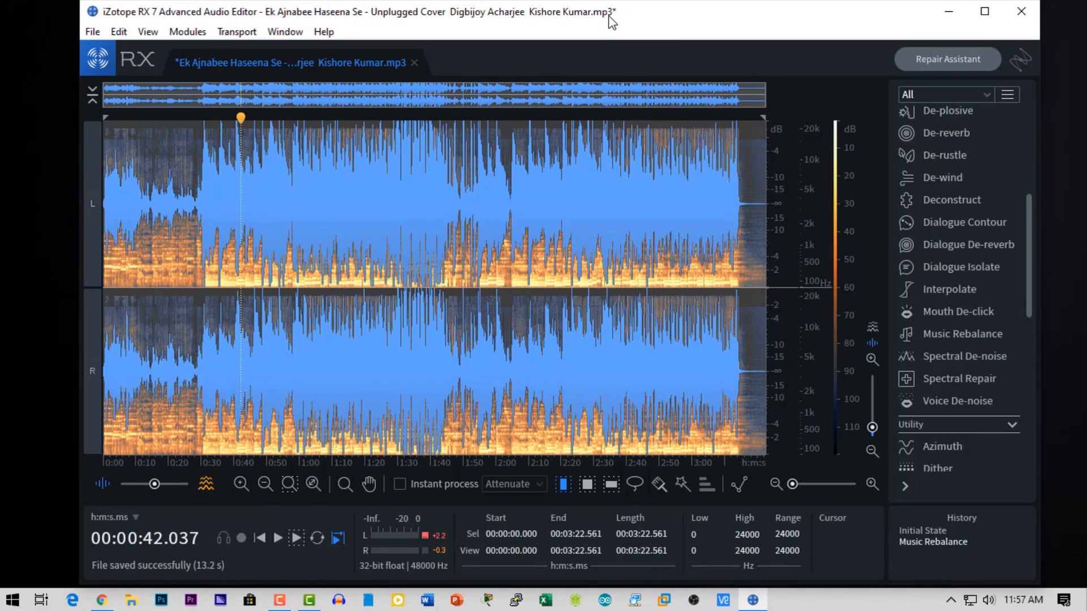
pyautogui.moveTo(612, 23); pyautogui.dragTo(600, 23)
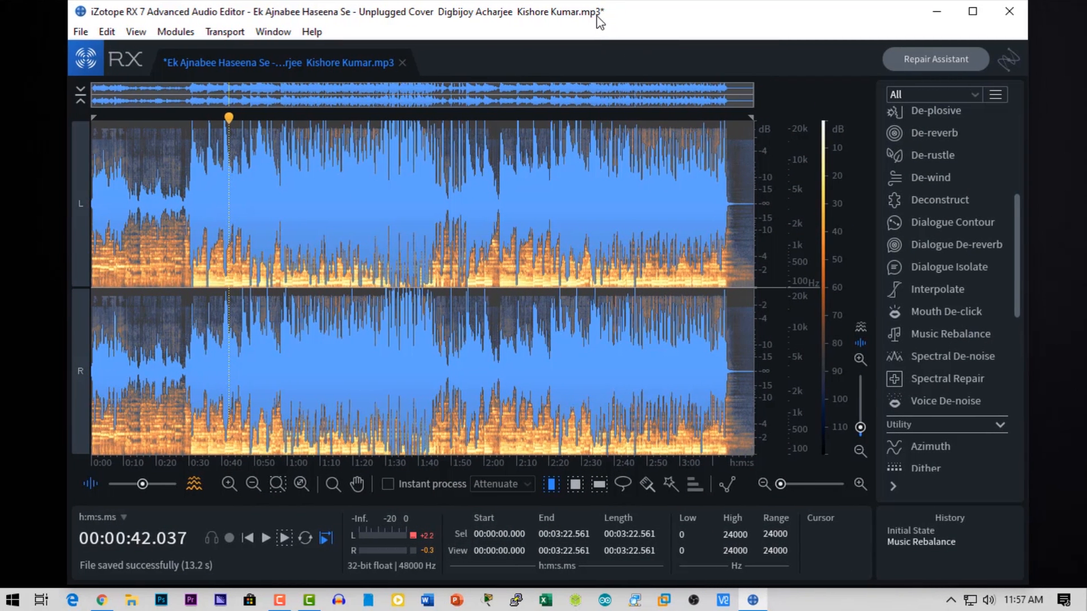